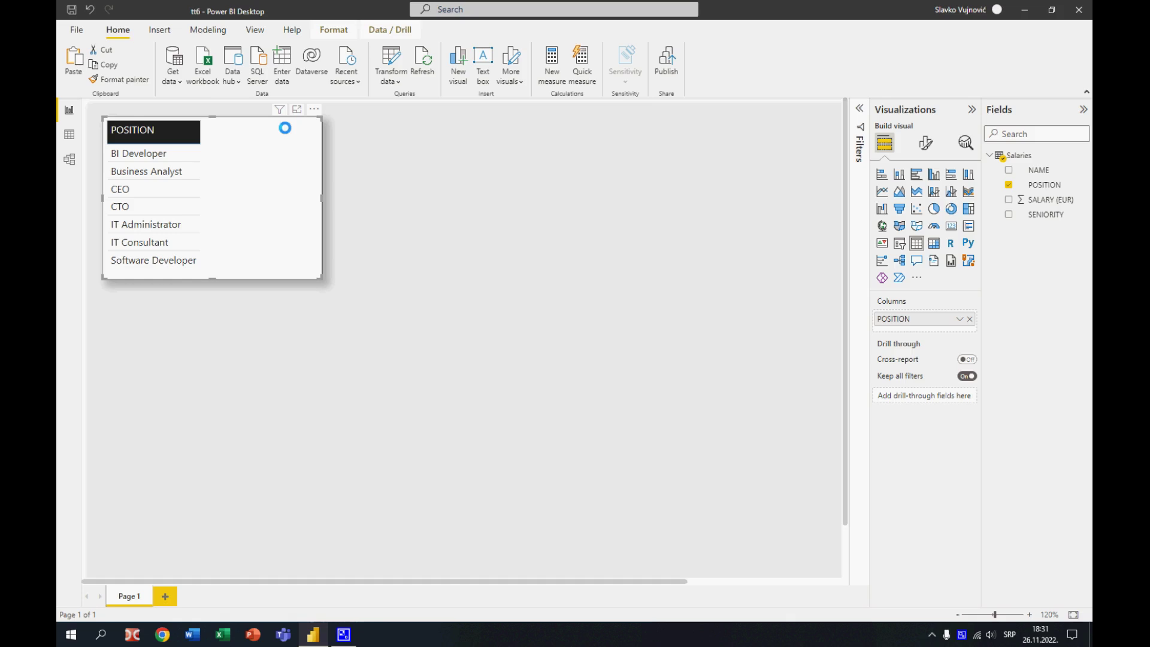
Try adding the SALARY (EUR) field to the POSITION table
{"action": "left_click_drag", "start_coordinate": [1055, 196], "coordinate": [948, 324]}
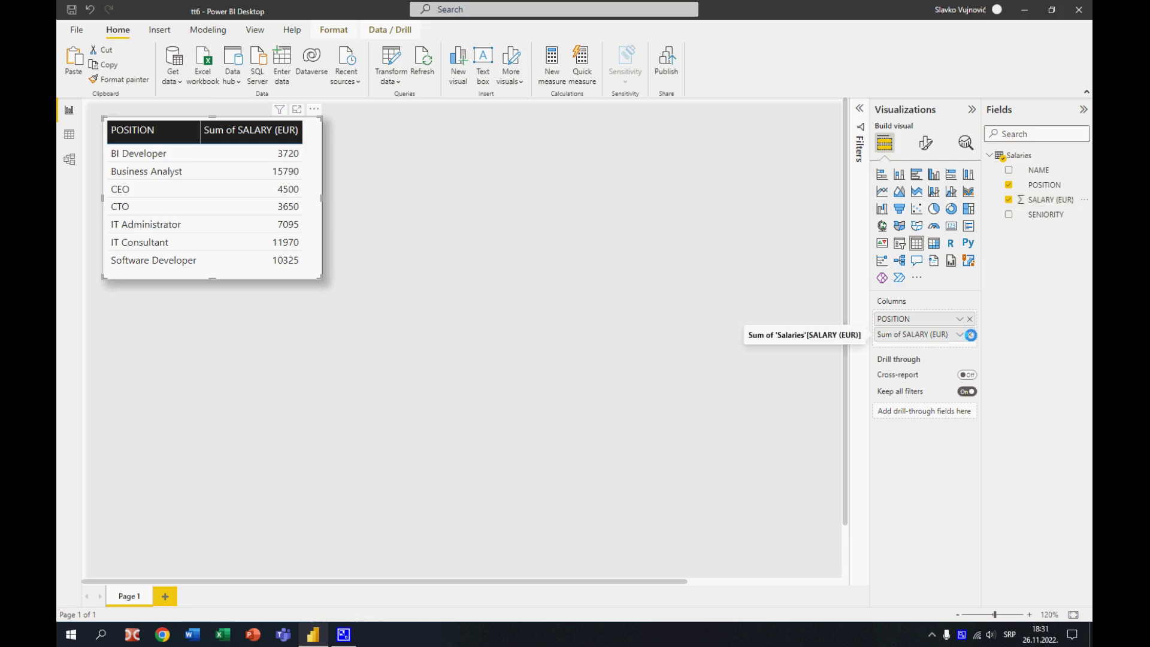
{"action": "left_click", "coordinate": [970, 334]}
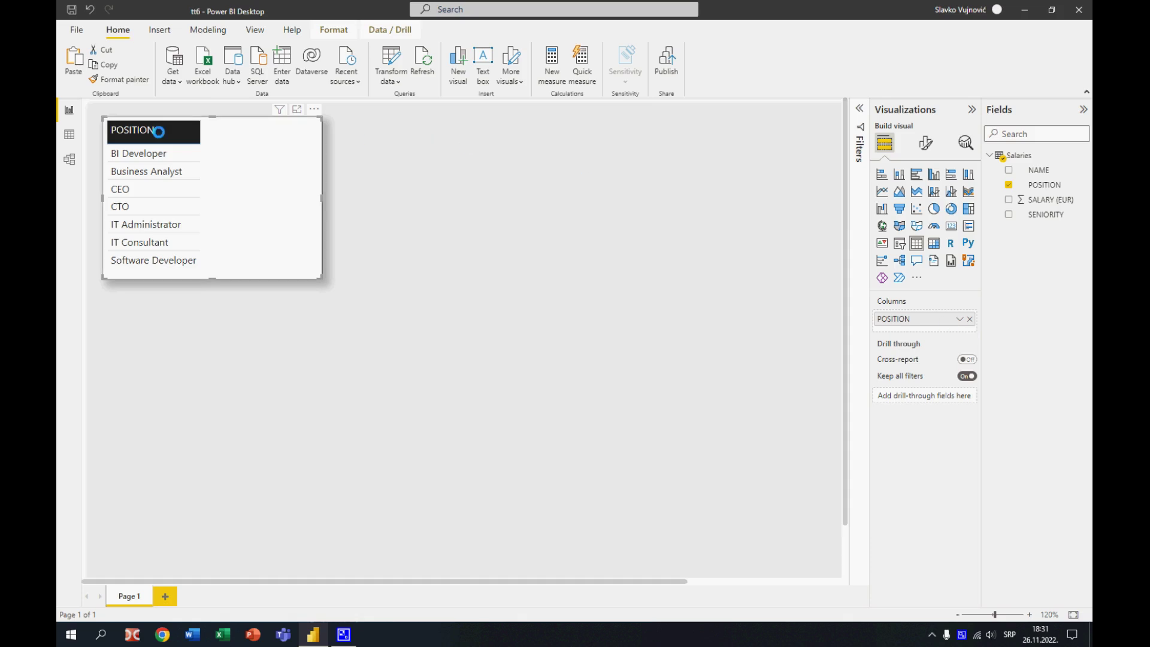
Create the measure AS = AVERAGE([SALARY (EUR)]) in the Salaries table and format it with a thousands separator
{"action": "left_click", "coordinate": [68, 135]}
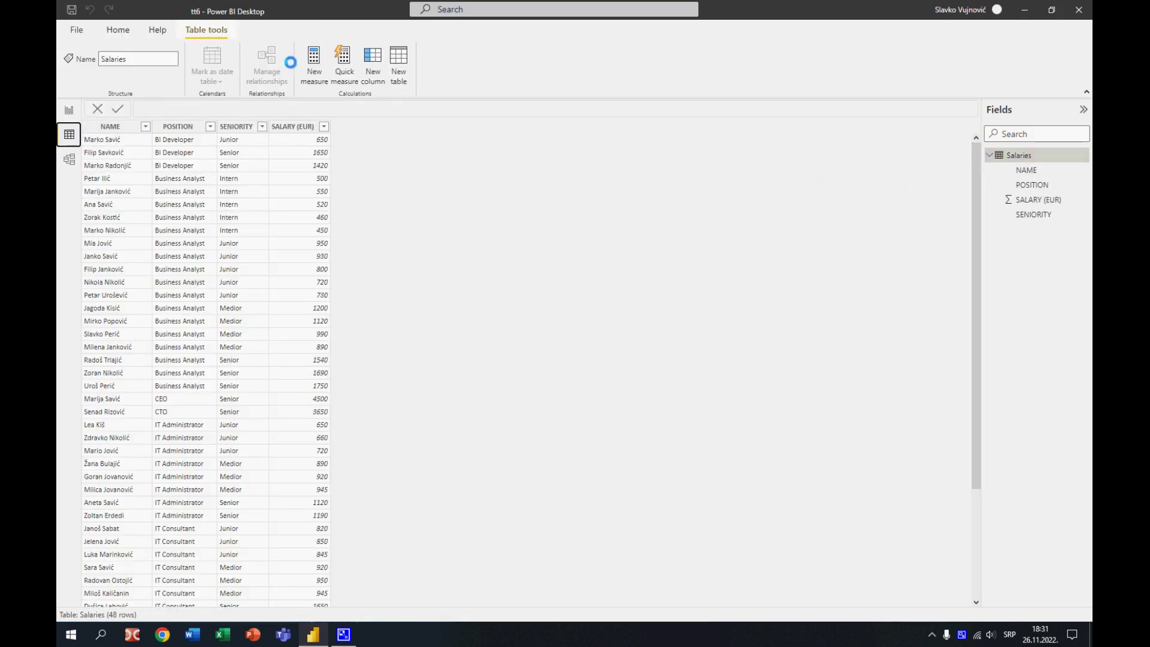
{"action": "left_click", "coordinate": [314, 65]}
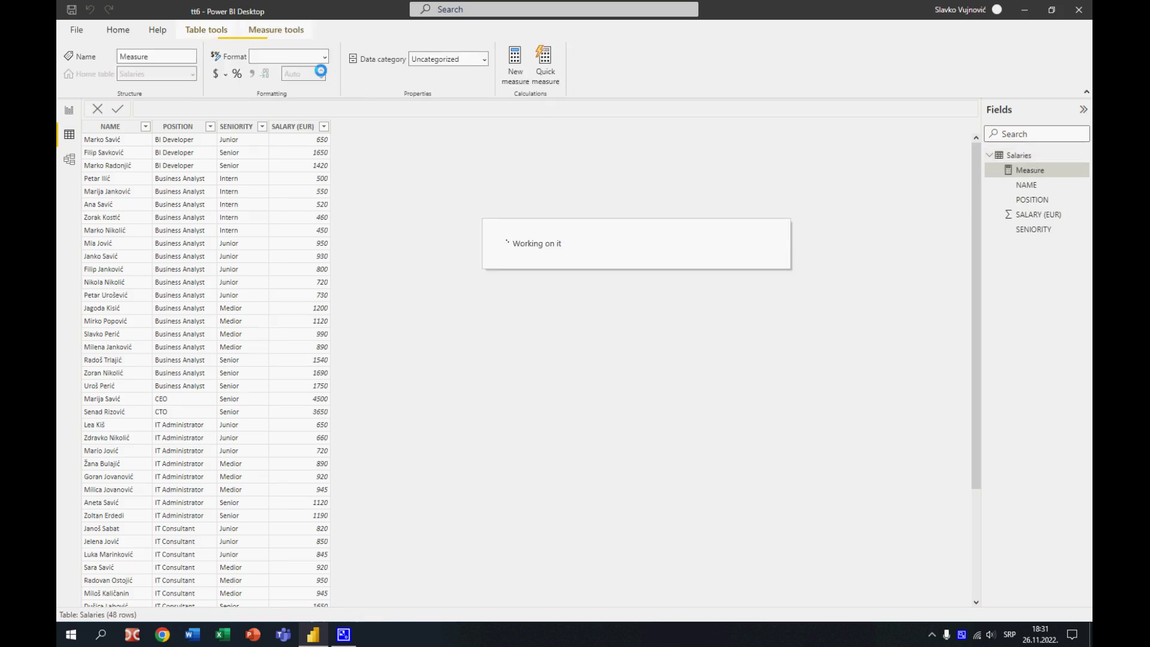
{"action": "type", "text": "AS"}
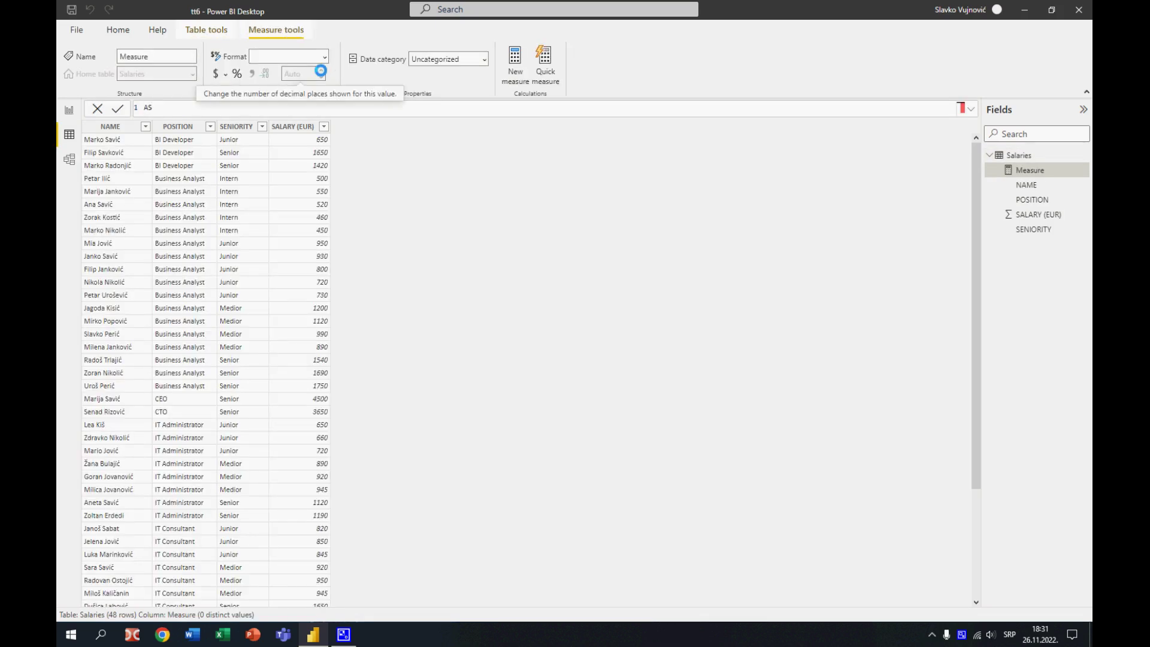
{"action": "type", "text": "=AVE"}
{"action": "type", "text": "RAGE("}
{"action": "type", "text": "Sal"}
{"action": "key", "text": "BackSpace"}
{"action": "key", "text": "BackSpace"}
{"action": "key", "text": "BackSpace"}
{"action": "type", "text": "["}
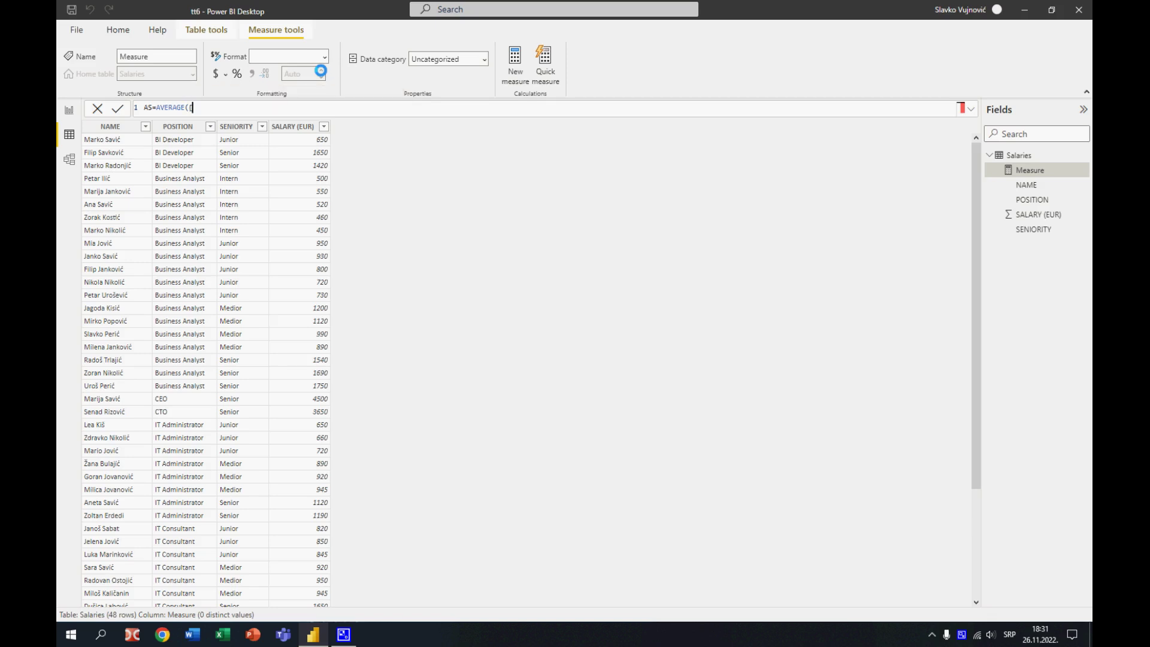
{"action": "type", "text": "SALARY (EUR)])"}
{"action": "key", "text": "Return"}
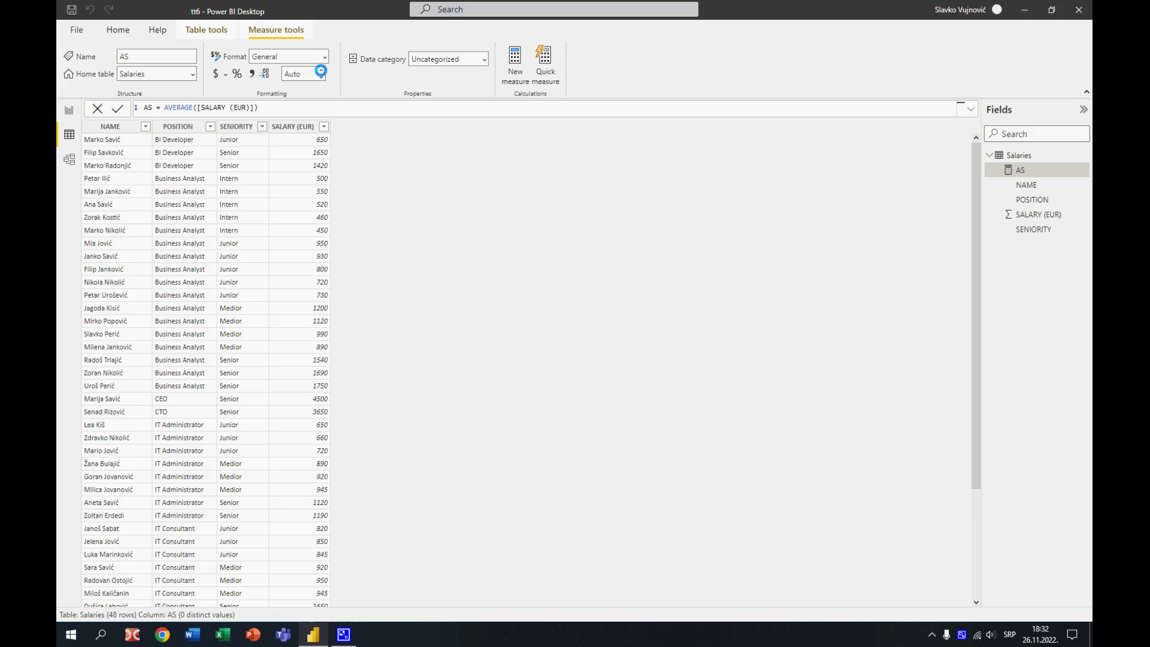
{"action": "left_click", "coordinate": [251, 76]}
Return to the report page and add SALARY (EUR) as a second column of the POSITION table
{"action": "left_click", "coordinate": [69, 111]}
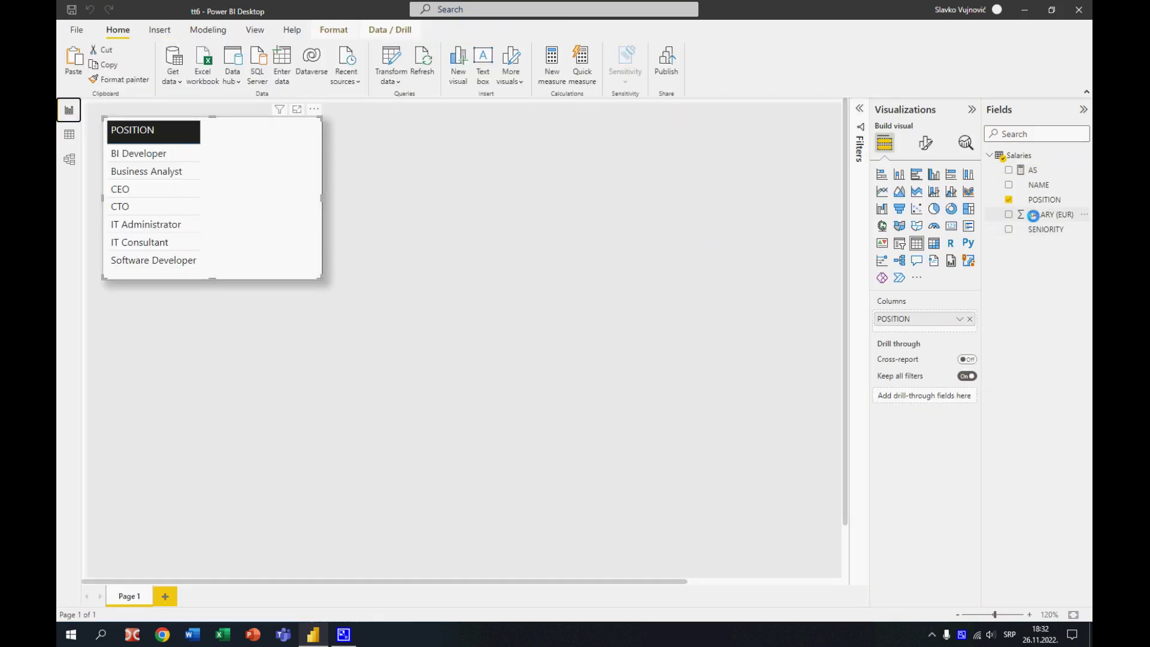
{"action": "left_click_drag", "start_coordinate": [1034, 218], "coordinate": [935, 322]}
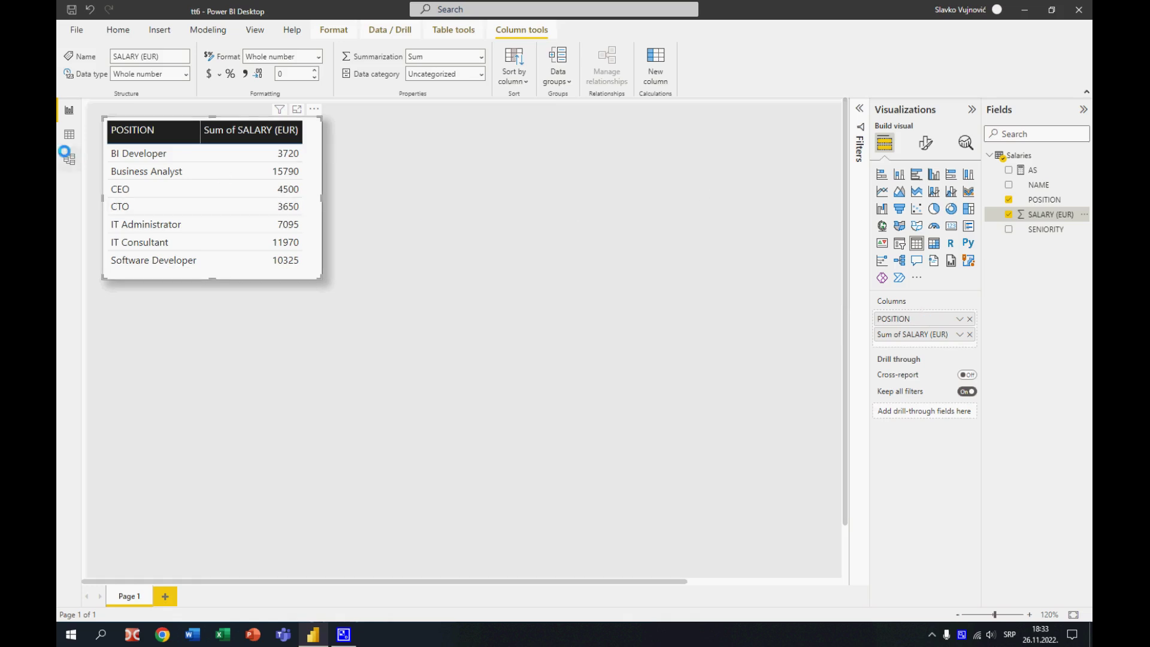
Create the measure MS = MEDIAN([SALARY (EUR)]) in the Salaries table and format it with a thousands separator
{"action": "left_click", "coordinate": [68, 133]}
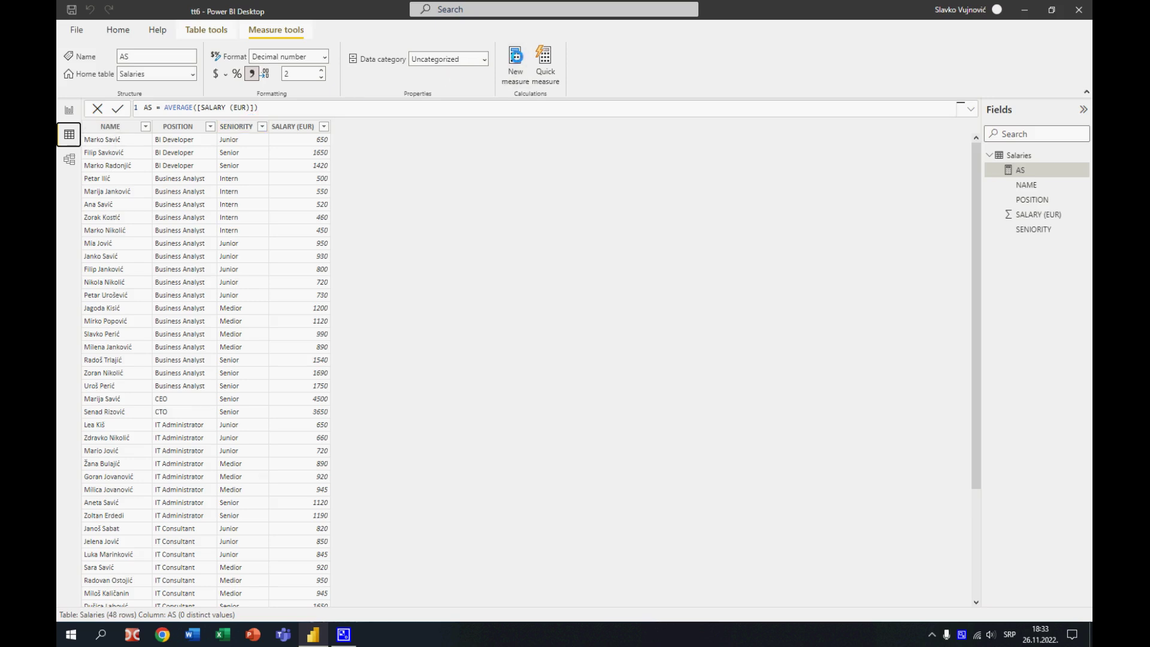
{"action": "left_click", "coordinate": [515, 60]}
{"action": "type", "text": "MS=MEDIAN("}
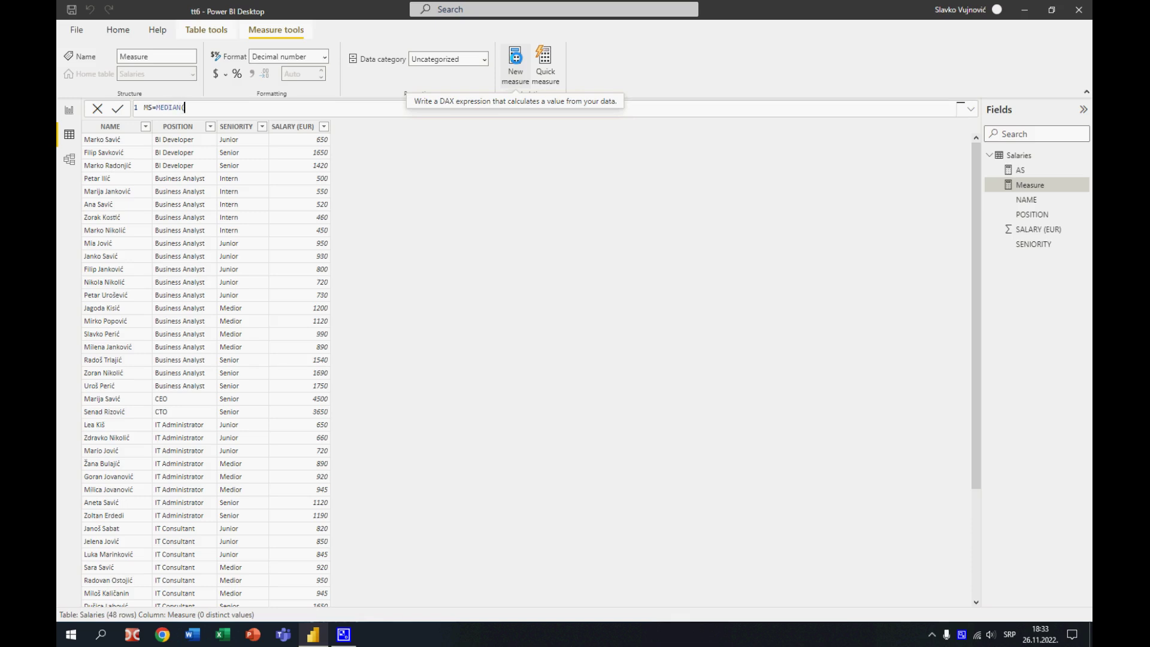
{"action": "type", "text": "[S"}
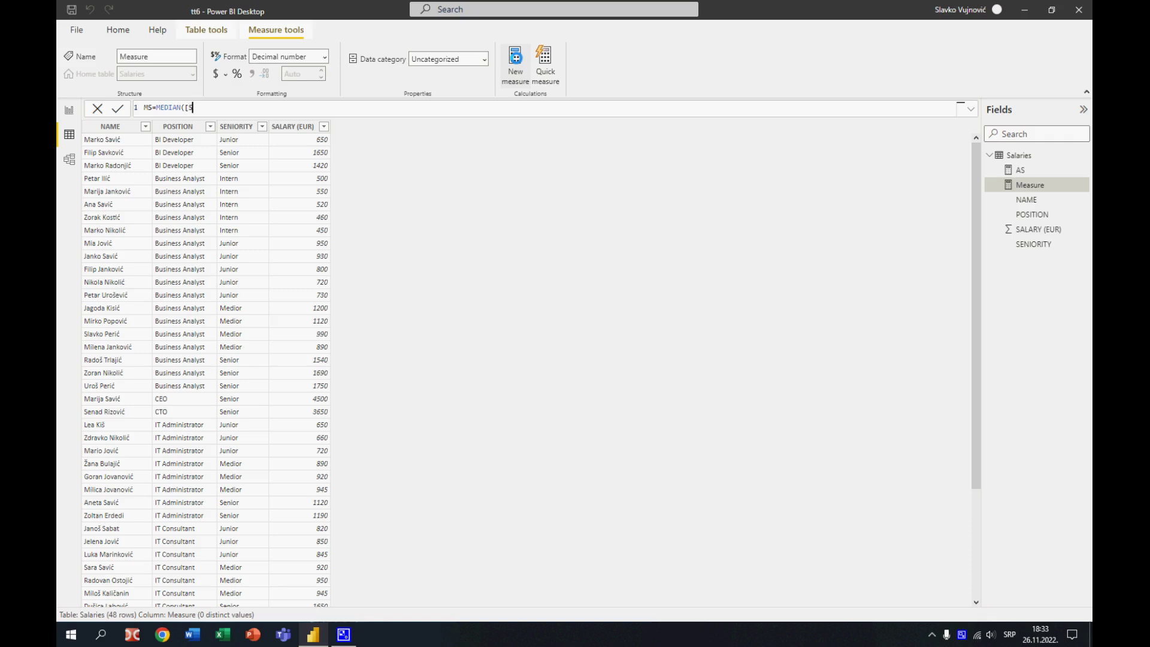
{"action": "type", "text": "ALARY (EUR)])"}
{"action": "key", "text": "Return"}
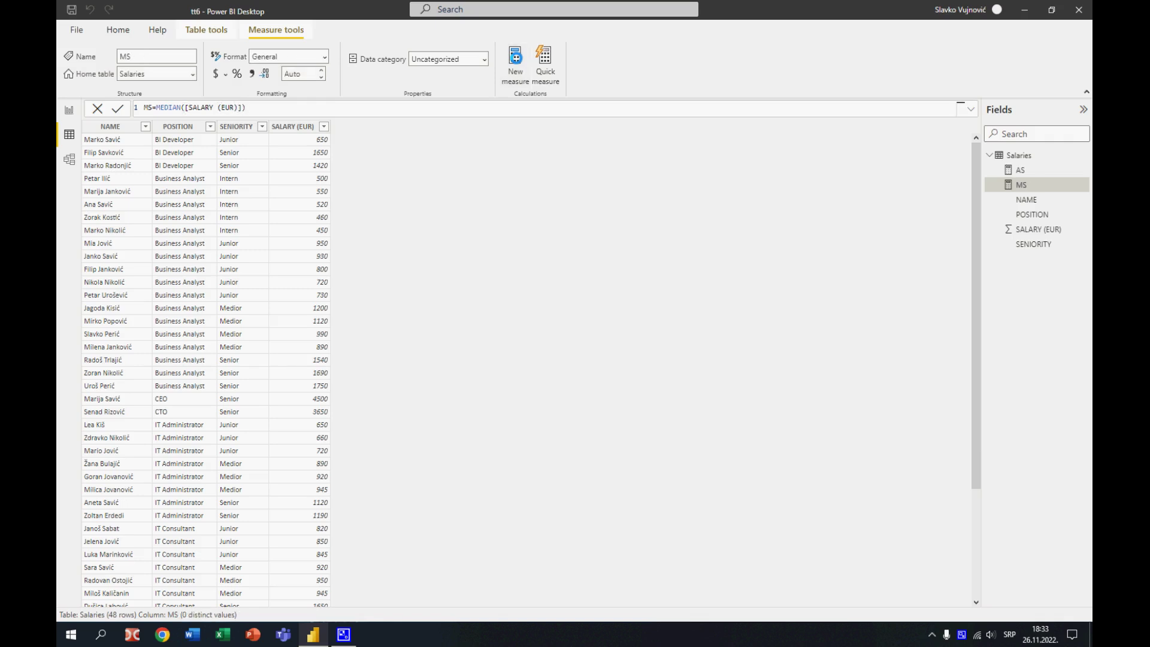
{"action": "left_click", "coordinate": [252, 73]}
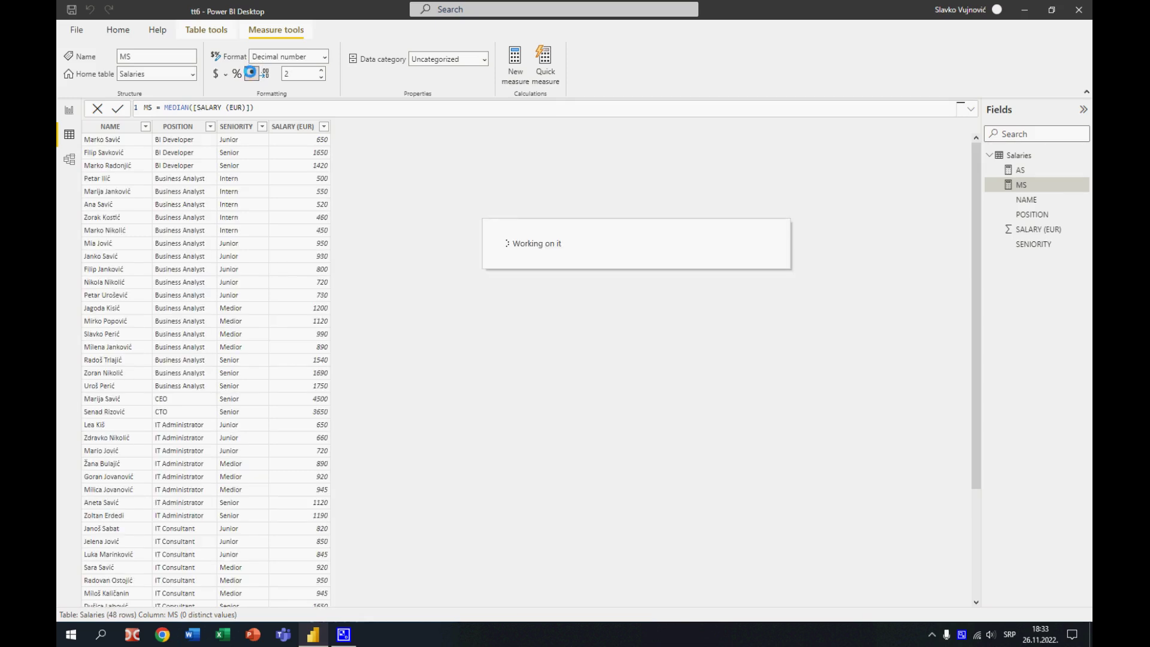
Add the MS measure to the report's position table and widen the table to fit the new column
{"action": "left_click", "coordinate": [70, 110]}
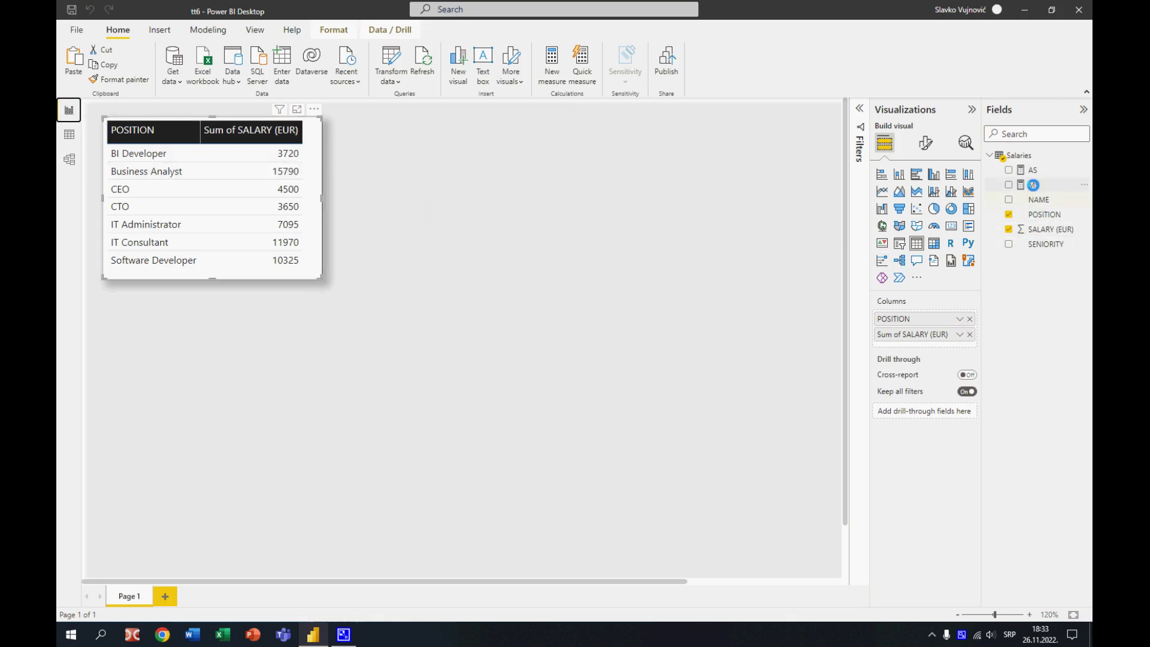
{"action": "left_click_drag", "start_coordinate": [1032, 184], "coordinate": [952, 336]}
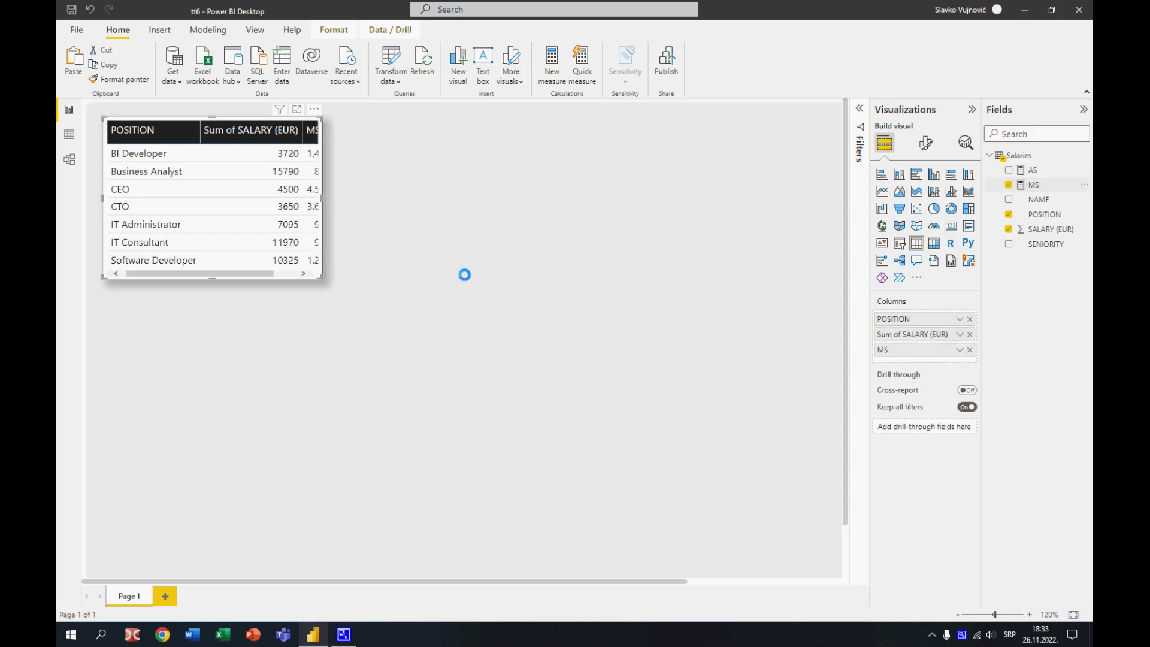
{"action": "left_click_drag", "start_coordinate": [322, 198], "coordinate": [356, 202]}
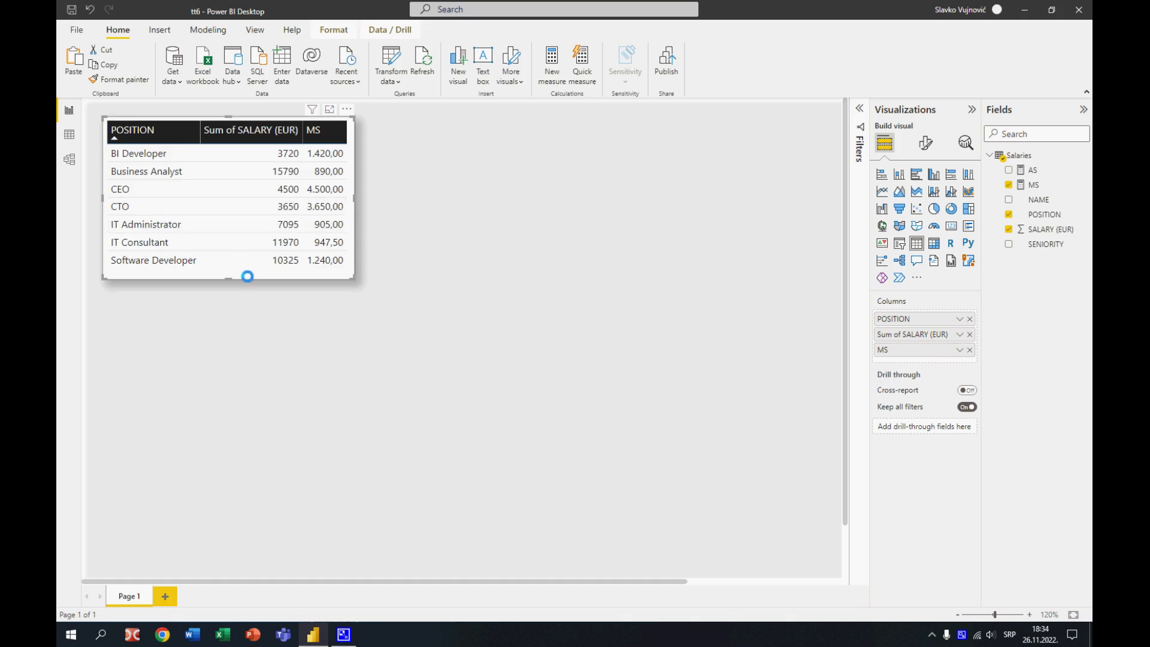
Duplicate the position table beside the original and convert the copy into an enlarged clustered column chart
{"action": "key", "text": "ctrl+c"}
{"action": "key", "text": "ctrl+v"}
{"action": "left_click_drag", "start_coordinate": [544, 275], "coordinate": [526, 274]}
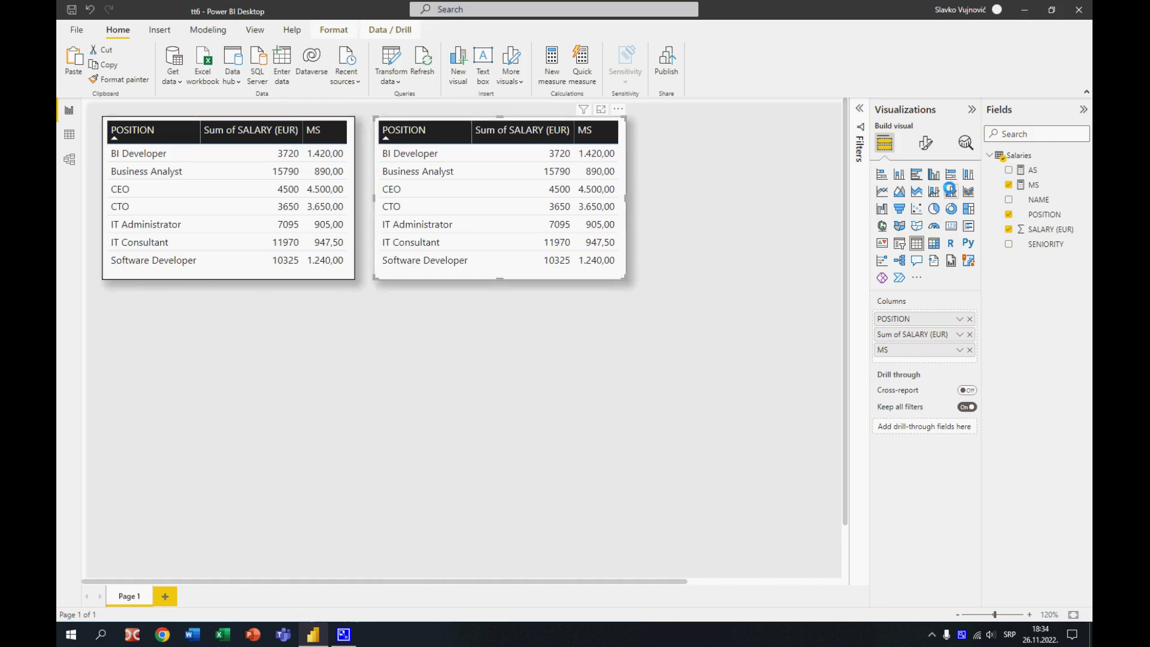
{"action": "left_click", "coordinate": [935, 174]}
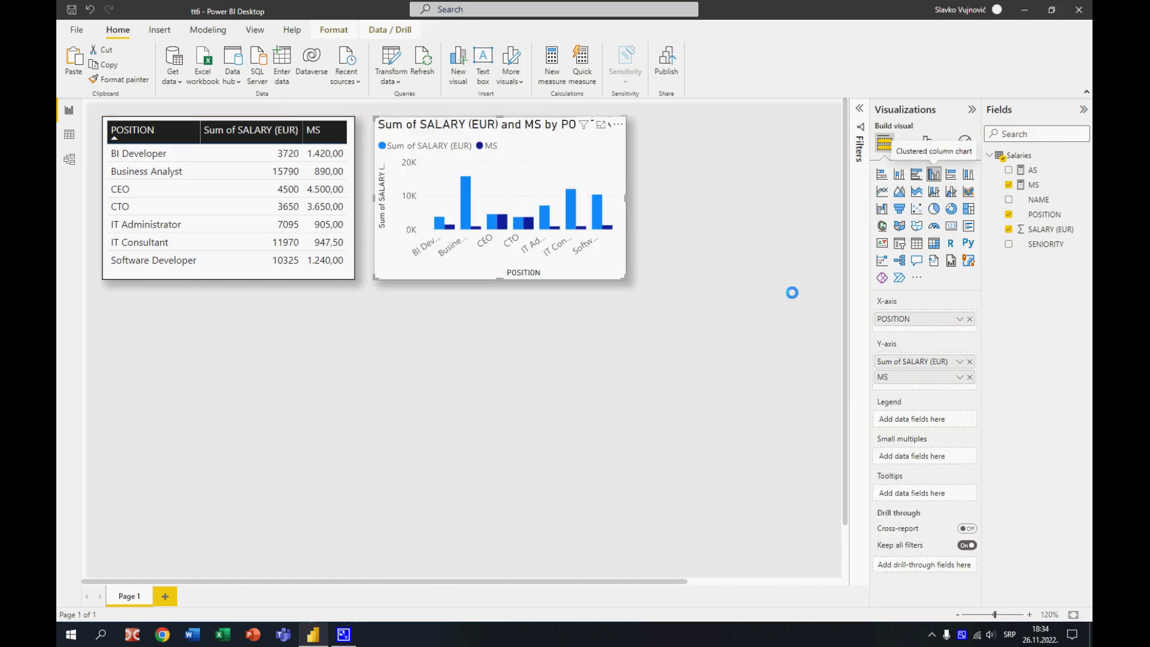
{"action": "left_click_drag", "start_coordinate": [626, 277], "coordinate": [720, 352]}
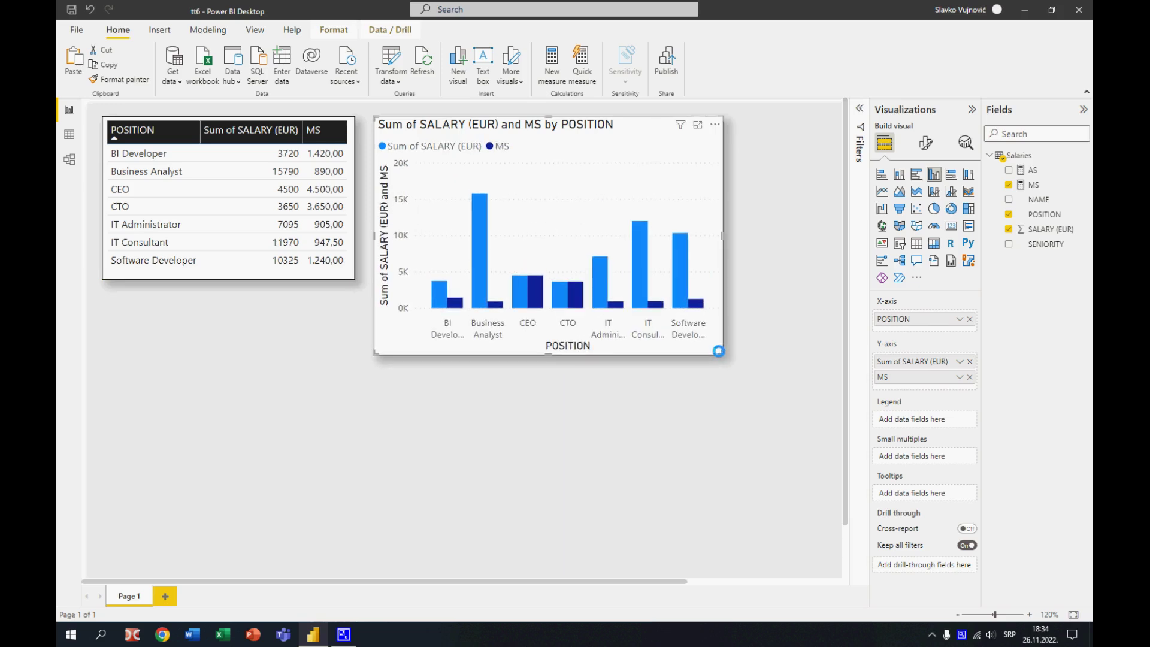
Cycle the table's sorting through MS descending, MS ascending, salary sum descending and POSITION ascending
{"action": "left_click", "coordinate": [308, 138]}
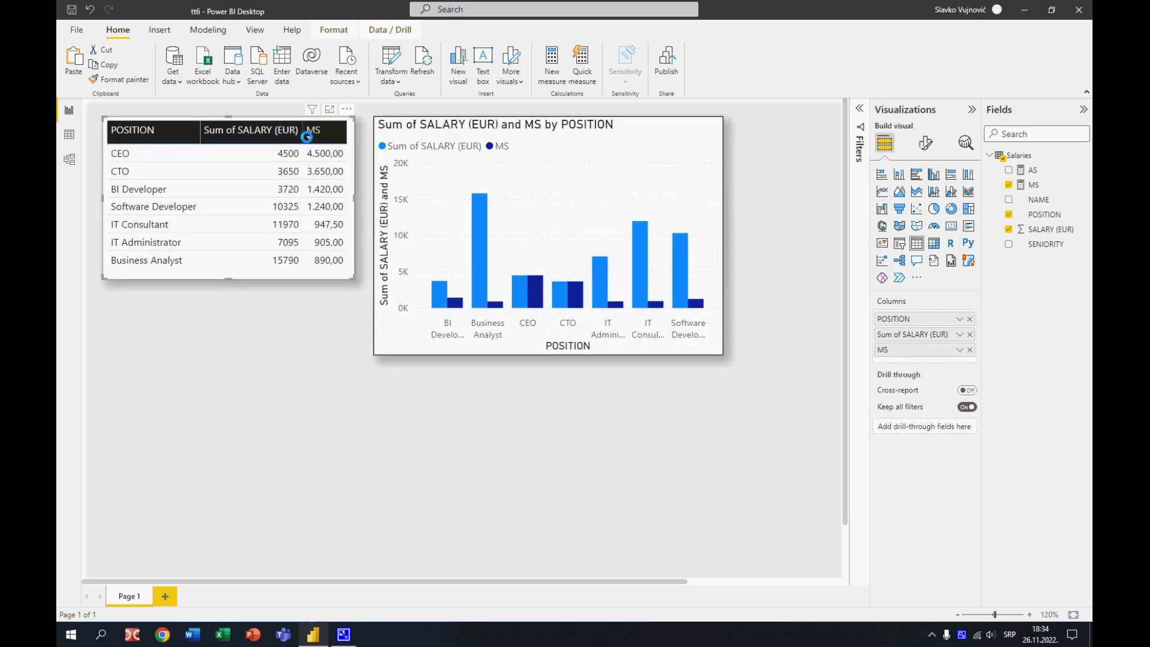
{"action": "left_click", "coordinate": [307, 133]}
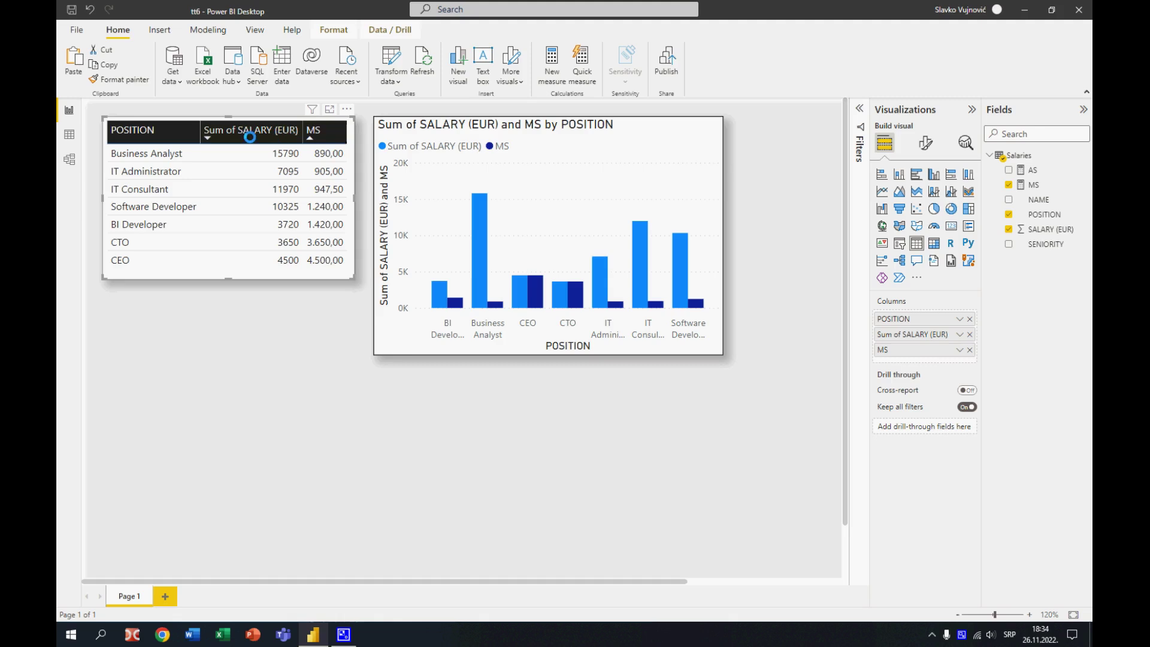
{"action": "left_click", "coordinate": [206, 134]}
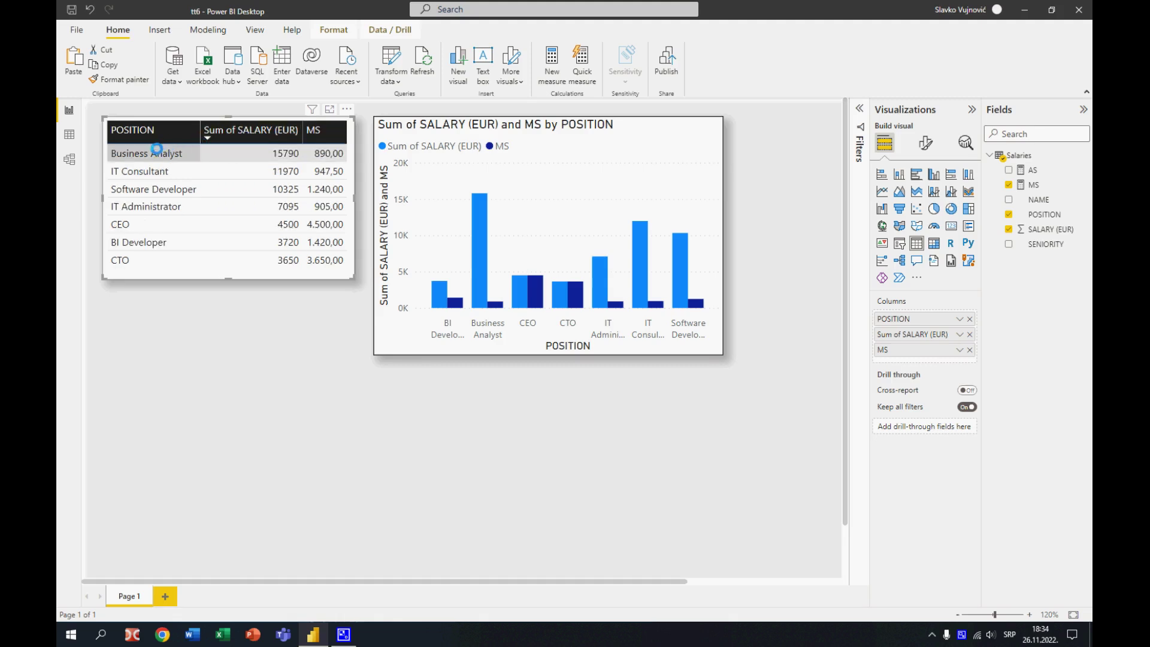
{"action": "left_click", "coordinate": [114, 137]}
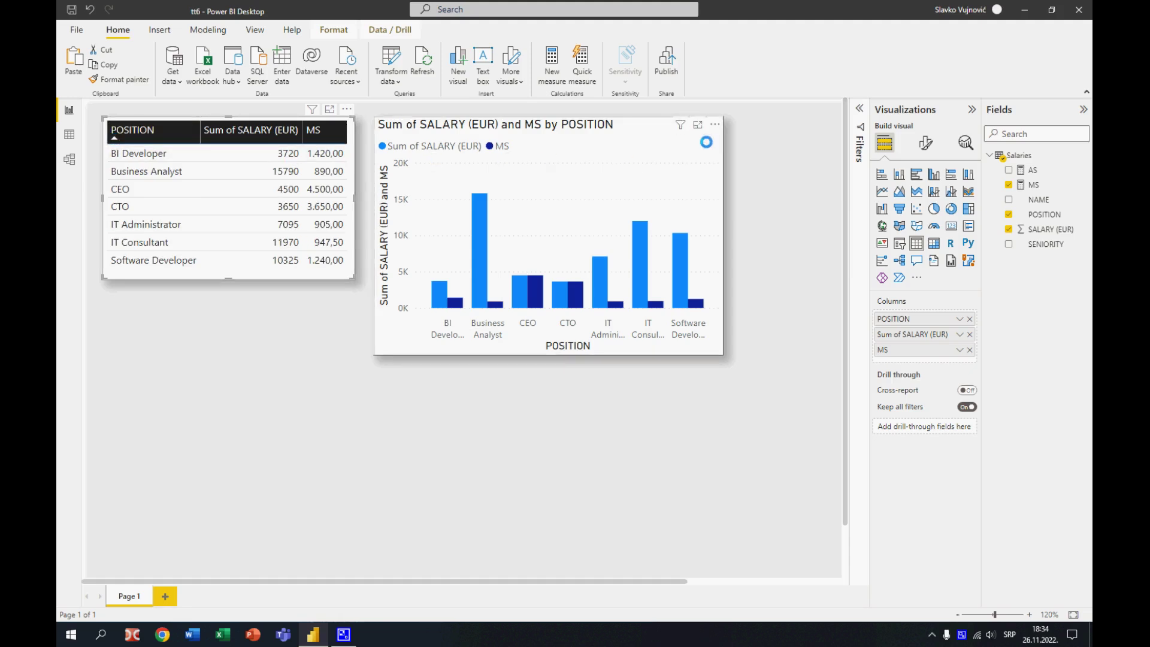
Move the column chart slightly closer to the table and remove the MS measure from it
{"action": "left_click_drag", "start_coordinate": [706, 141], "coordinate": [698, 144]}
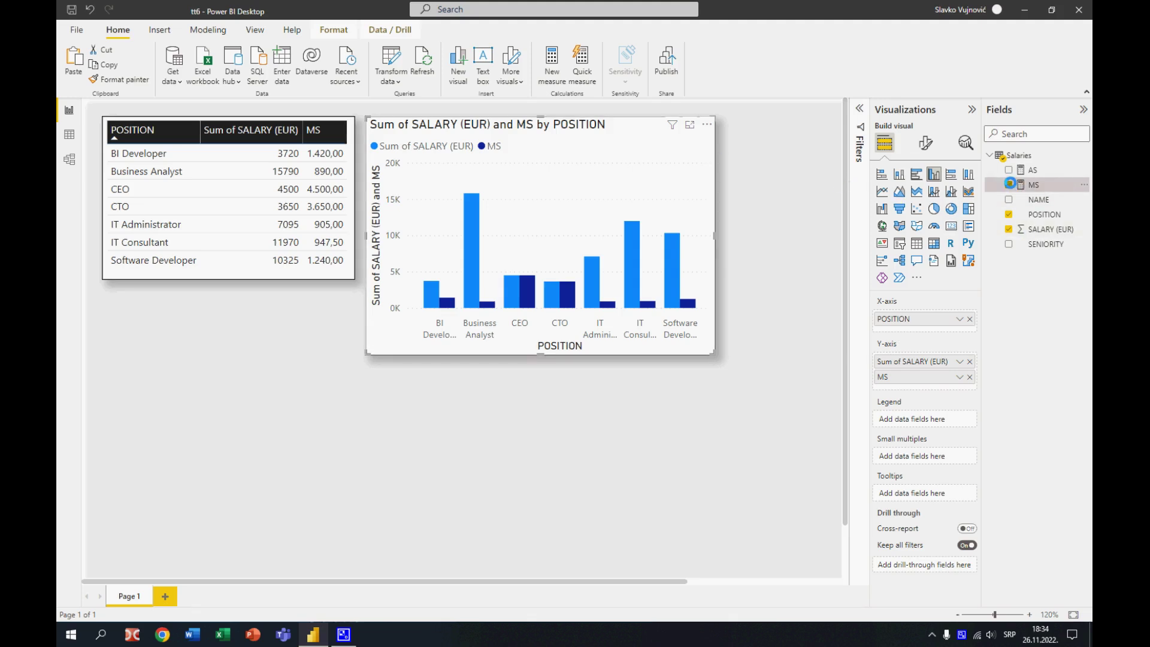
{"action": "left_click", "coordinate": [1009, 184]}
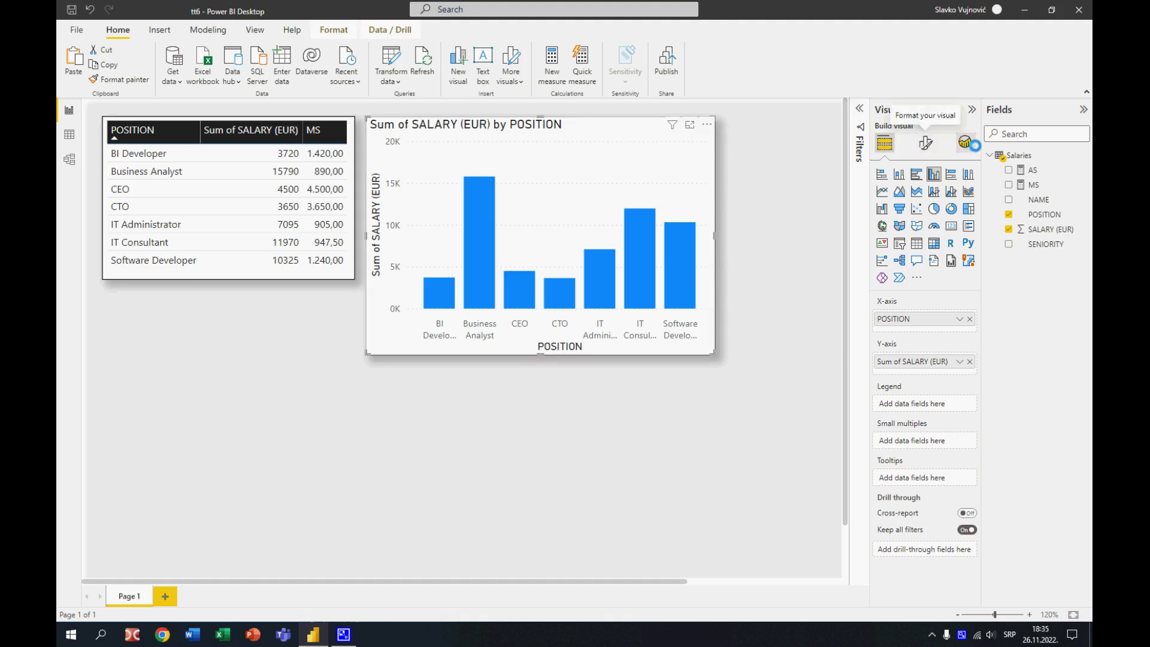
Add a median line to the column chart and name it Median Line
{"action": "left_click", "coordinate": [966, 143]}
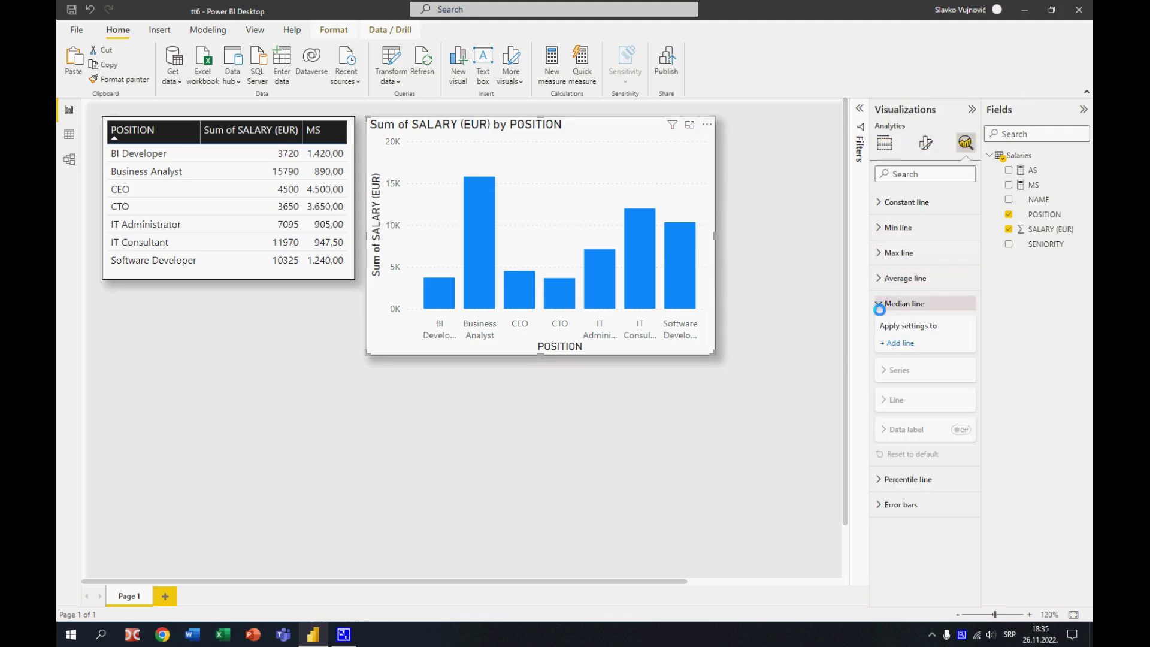
{"action": "left_click", "coordinate": [888, 343]}
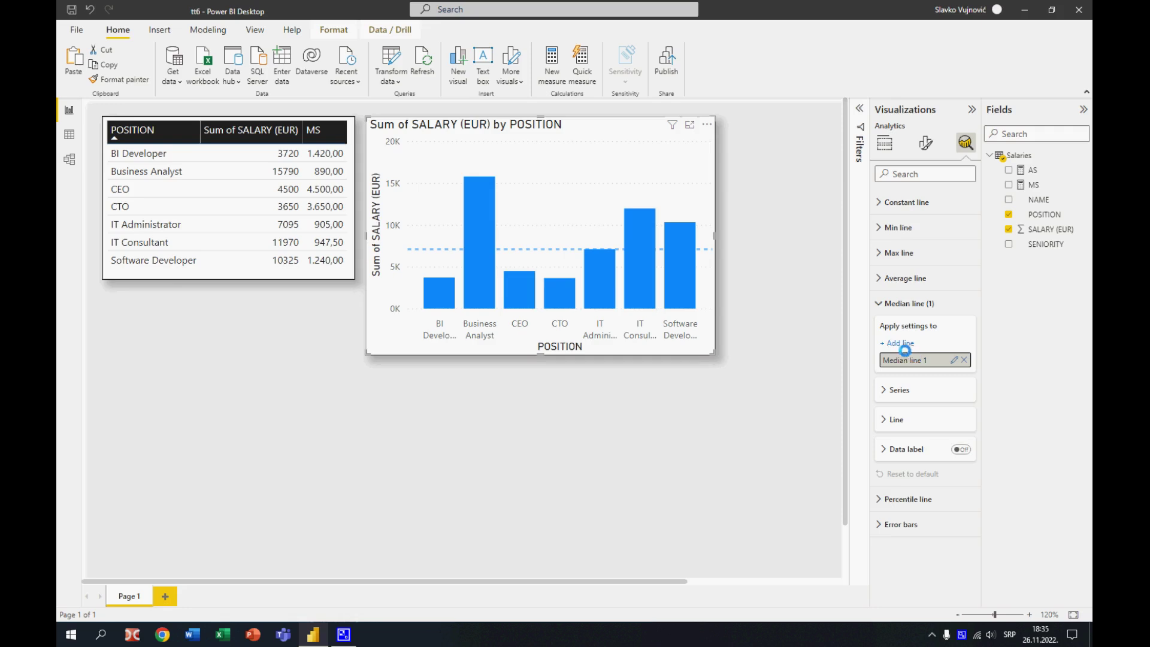
{"action": "left_click", "coordinate": [955, 360]}
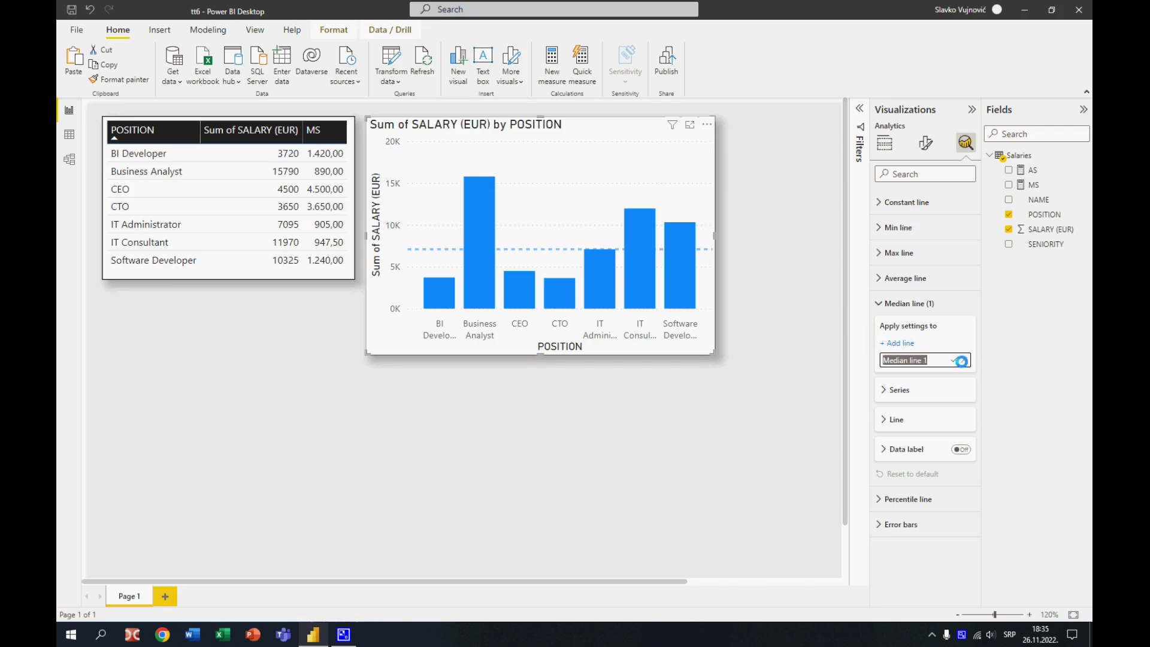
{"action": "type", "text": "Median Line"}
{"action": "key", "text": "Return"}
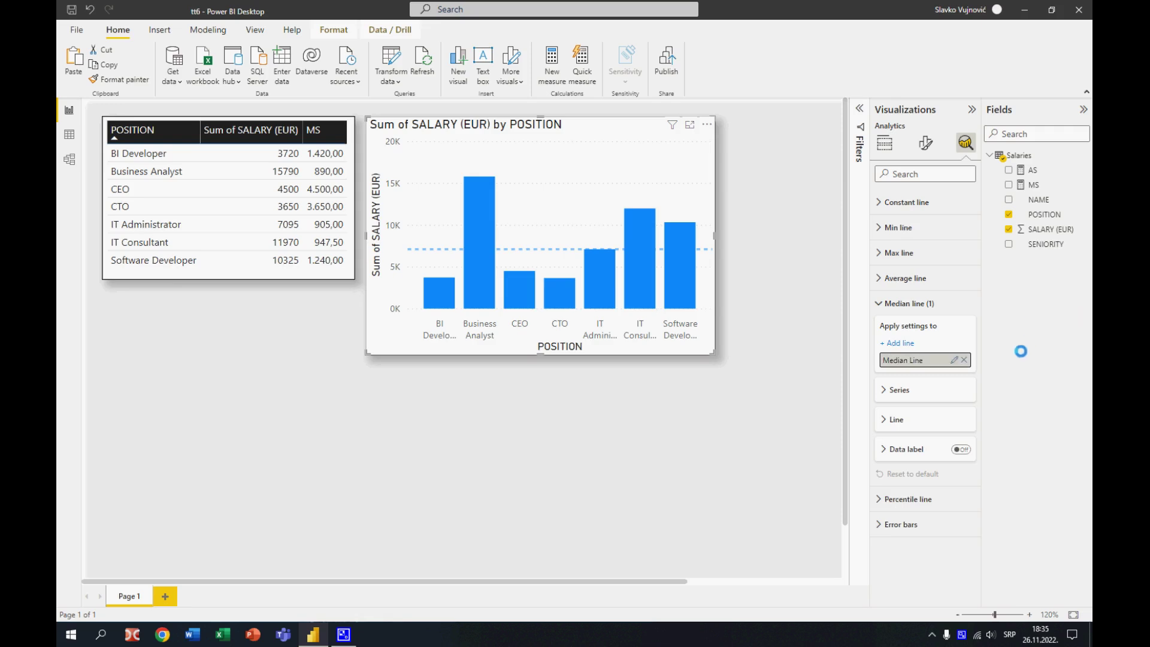
Set the median line's color to the dark purple theme color and deselect the chart
{"action": "left_click", "coordinate": [886, 419]}
{"action": "left_click", "coordinate": [905, 452]}
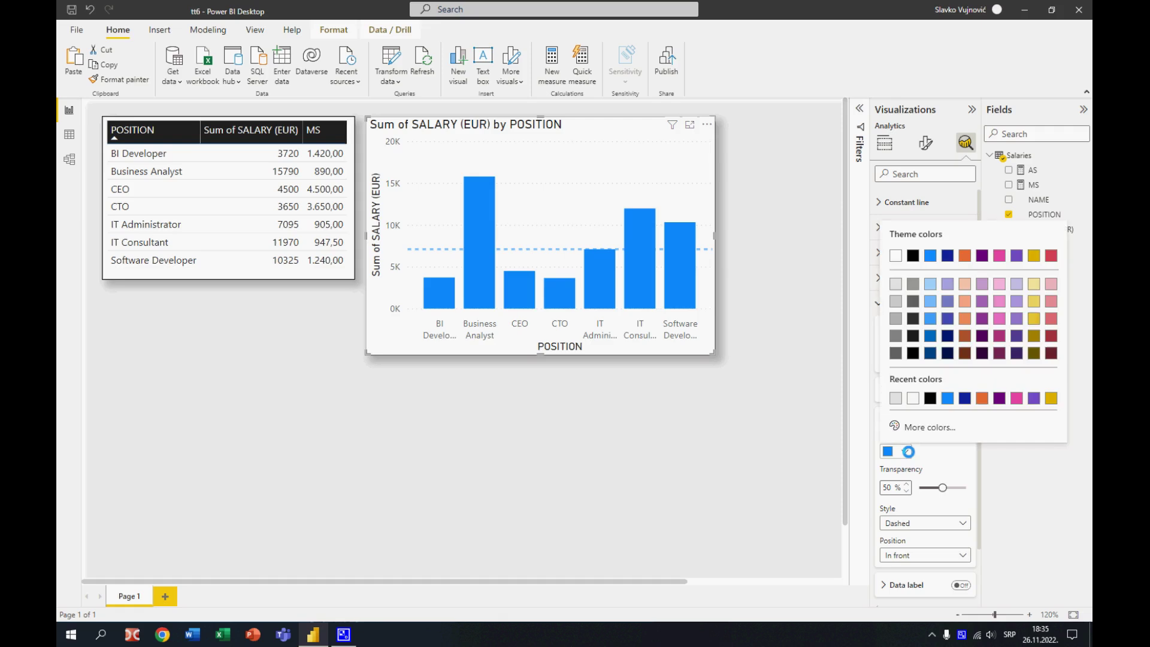
{"action": "left_click", "coordinate": [982, 253]}
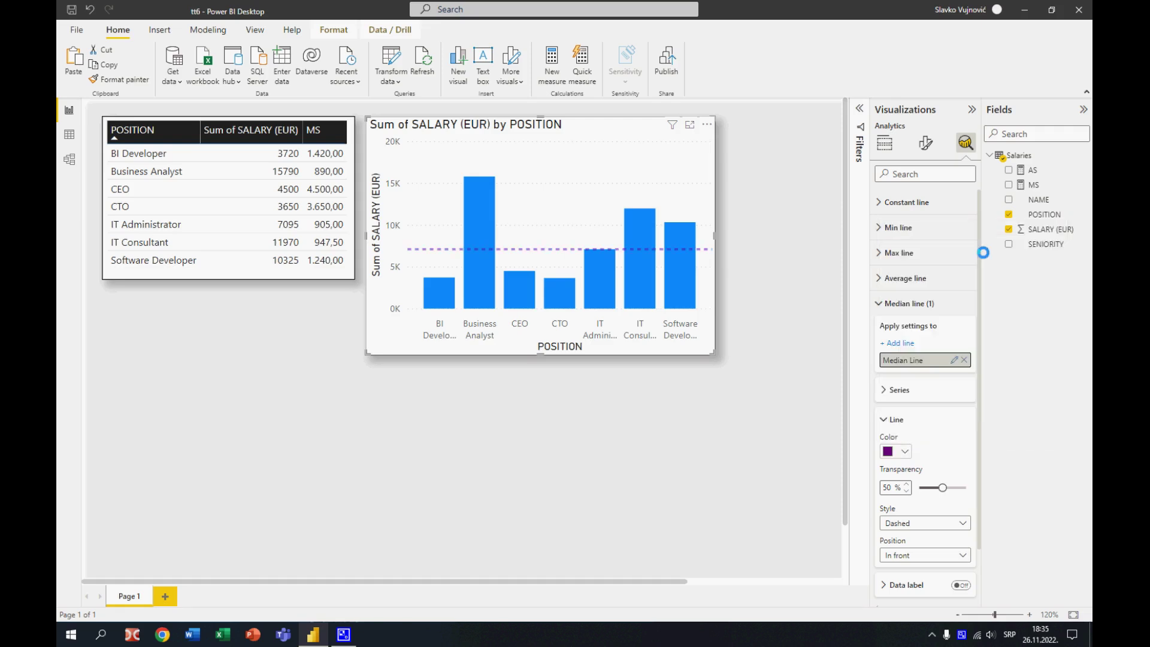
{"action": "left_click", "coordinate": [752, 243]}
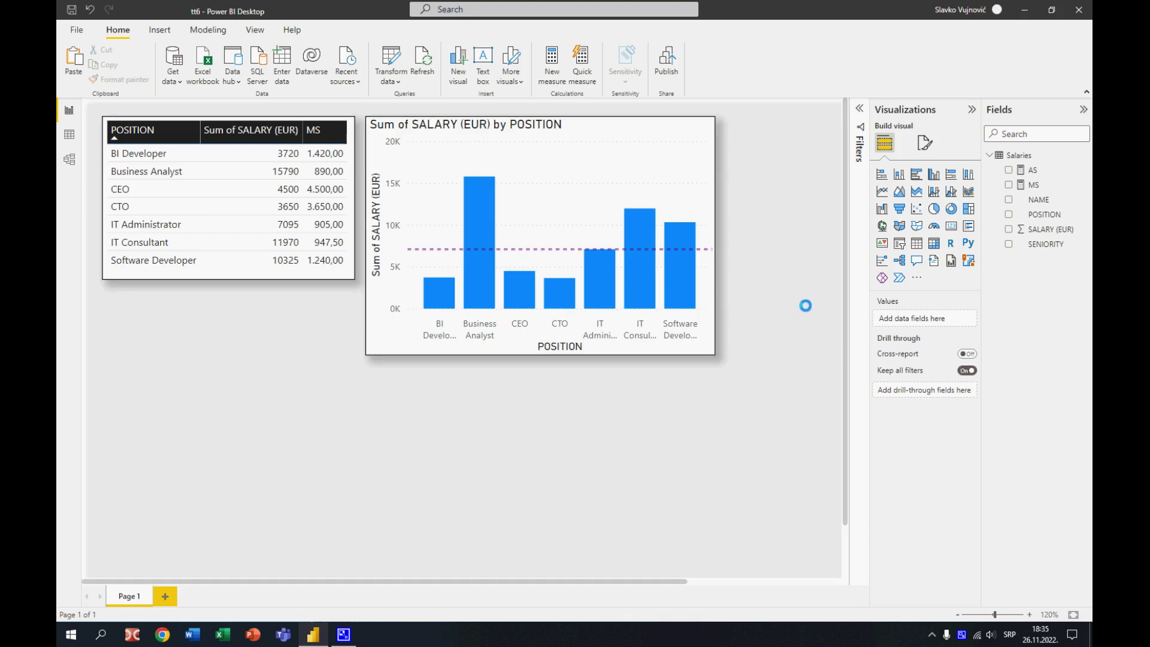
Place the SENIORITY field below the position table and turn the new visual into a slicer
{"action": "left_click_drag", "start_coordinate": [1025, 245], "coordinate": [219, 409]}
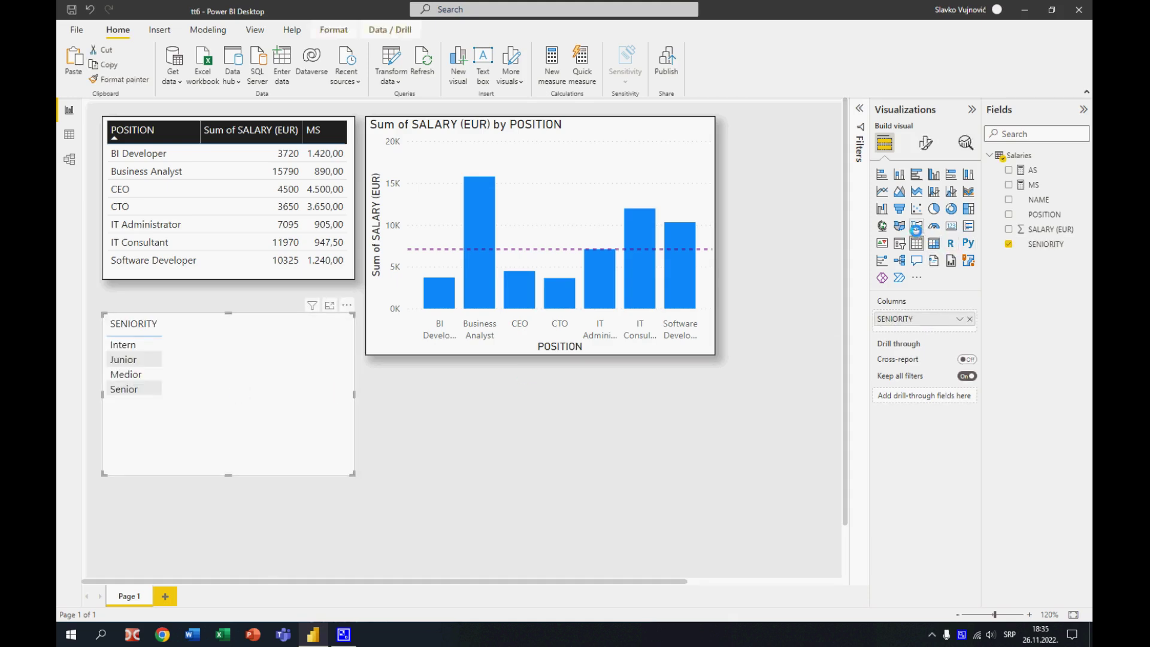
{"action": "left_click", "coordinate": [900, 243]}
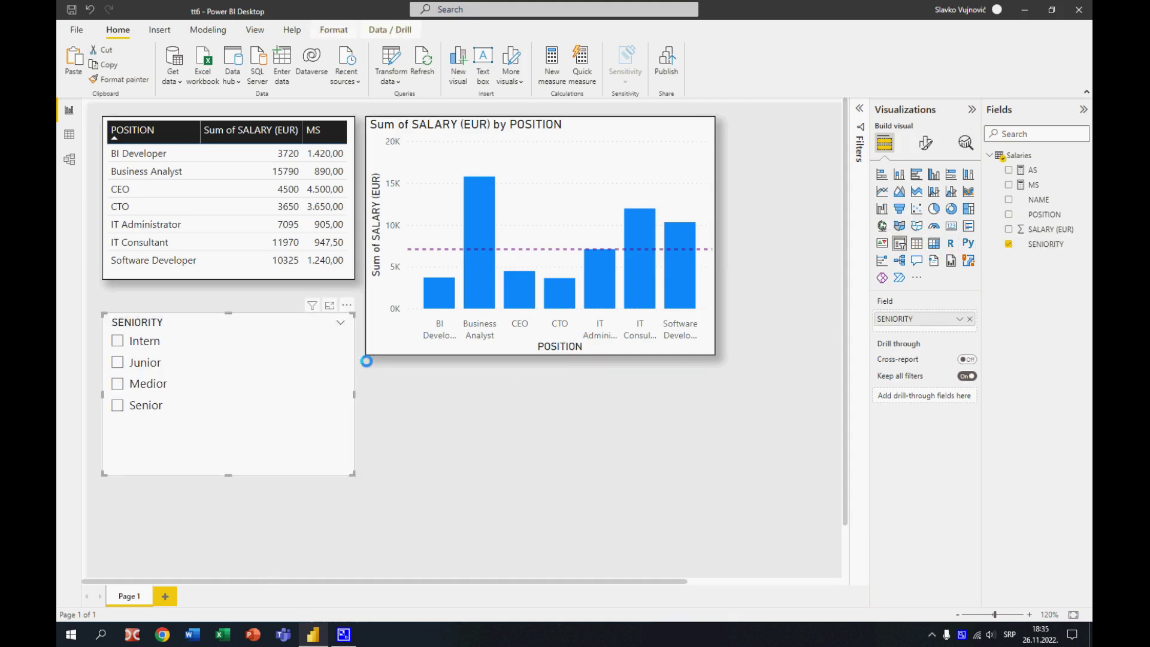
Narrow the SENIORITY slicer to a little over half the width of the position table
{"action": "left_click_drag", "start_coordinate": [332, 394], "coordinate": [247, 393]}
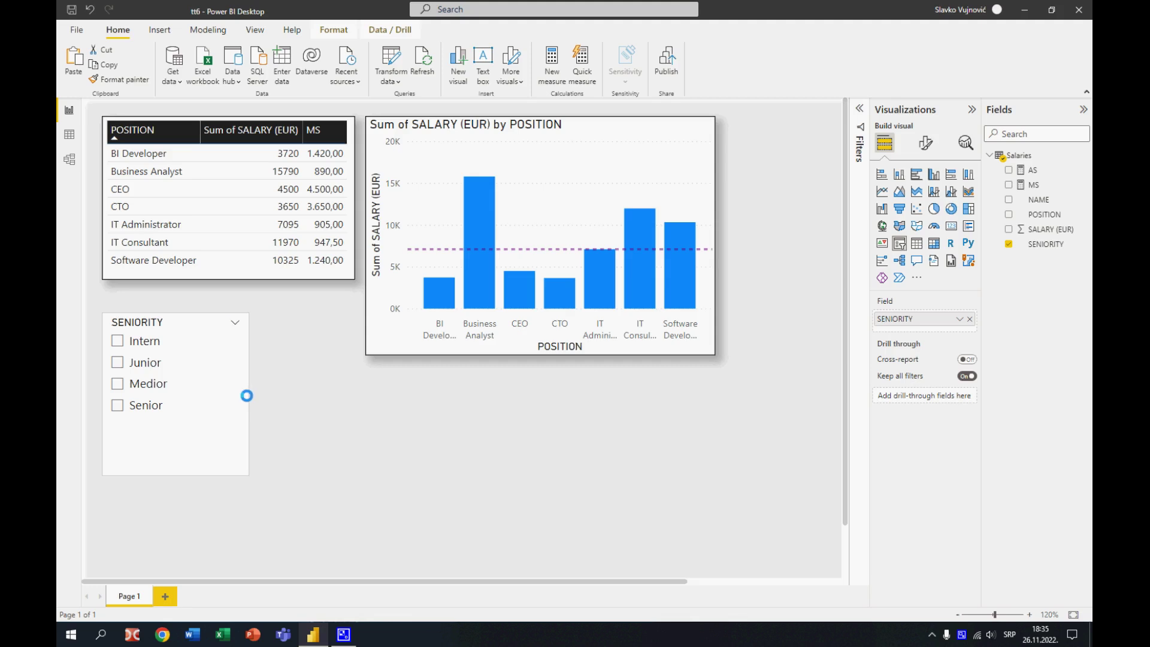
Filter the report by Intern, Junior, Medior and Senior in turn to compare salaries and the median line, and clear the slicer selection
{"action": "left_click", "coordinate": [117, 340]}
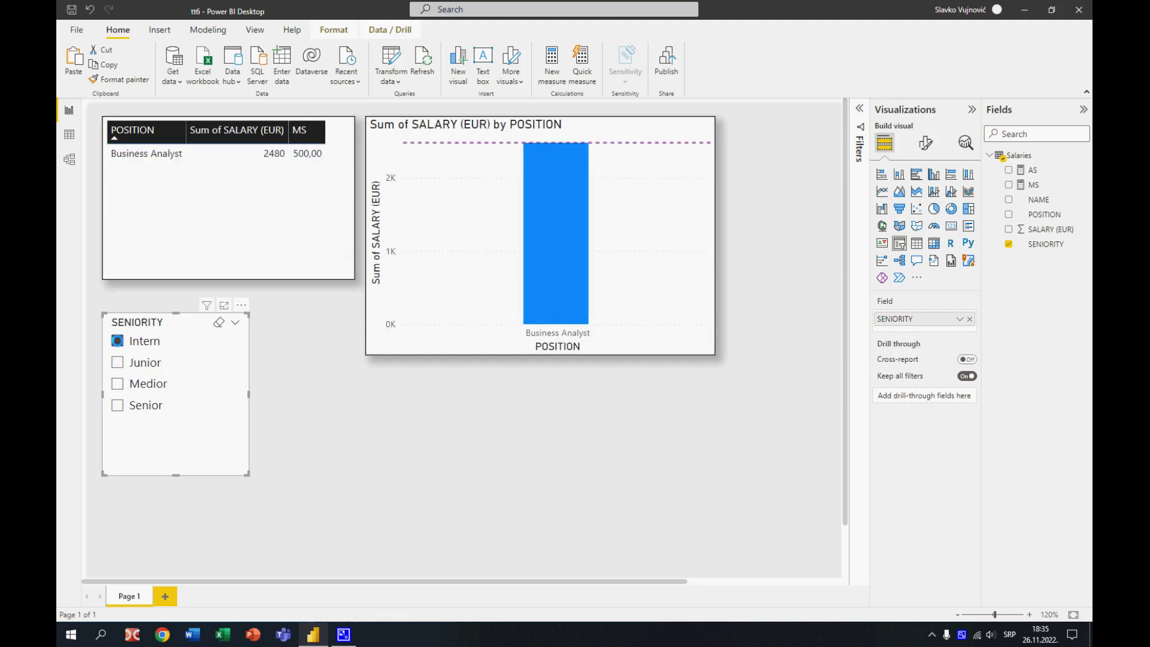
{"action": "left_click", "coordinate": [117, 362]}
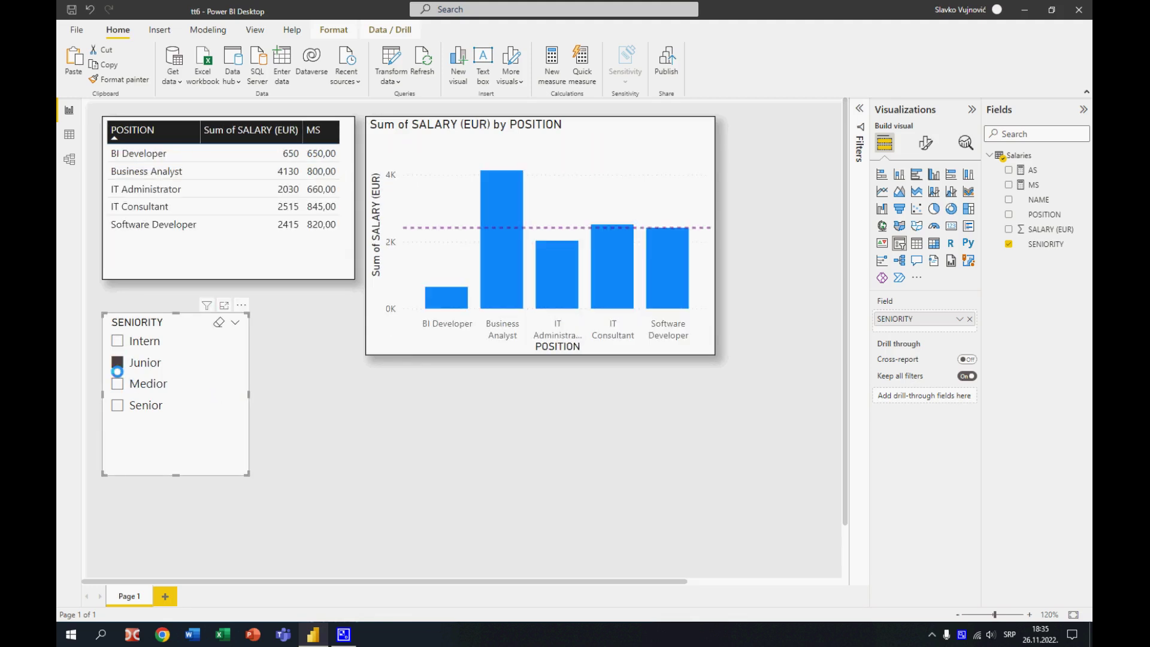
{"action": "left_click", "coordinate": [117, 383]}
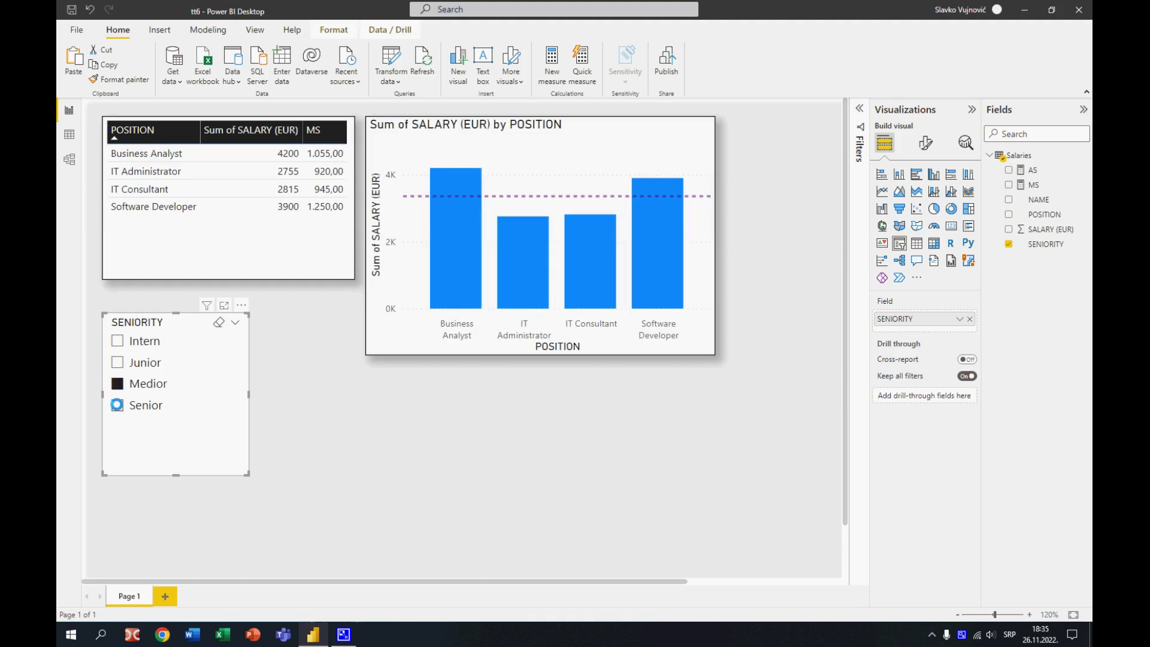
{"action": "left_click", "coordinate": [117, 404]}
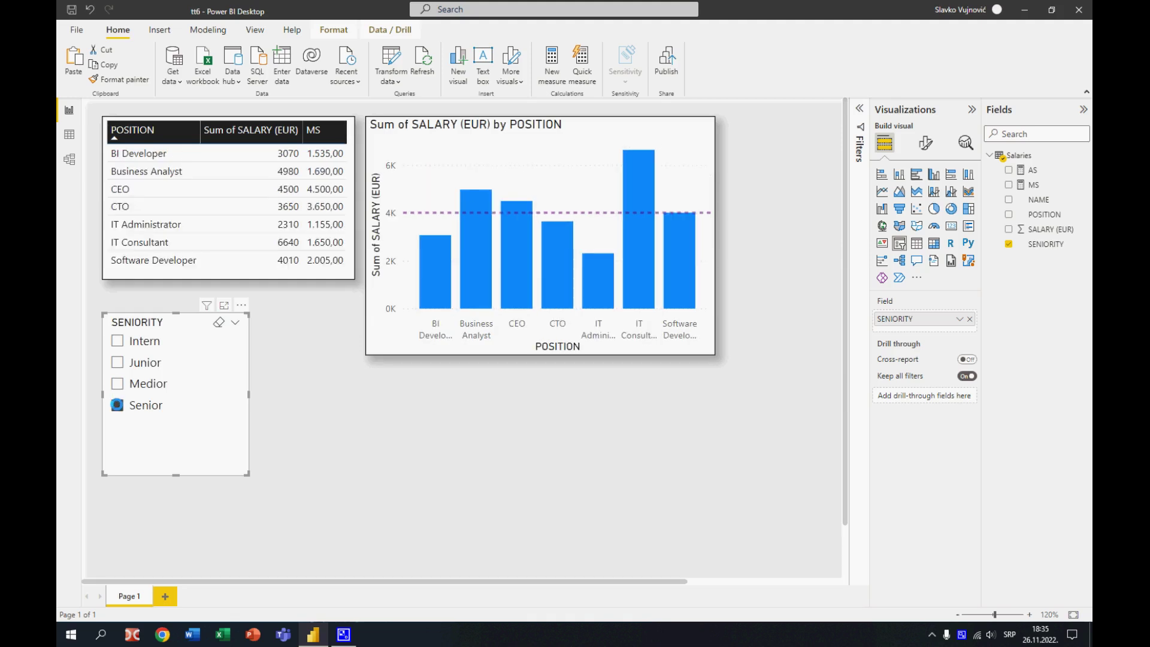
{"action": "left_click", "coordinate": [219, 322]}
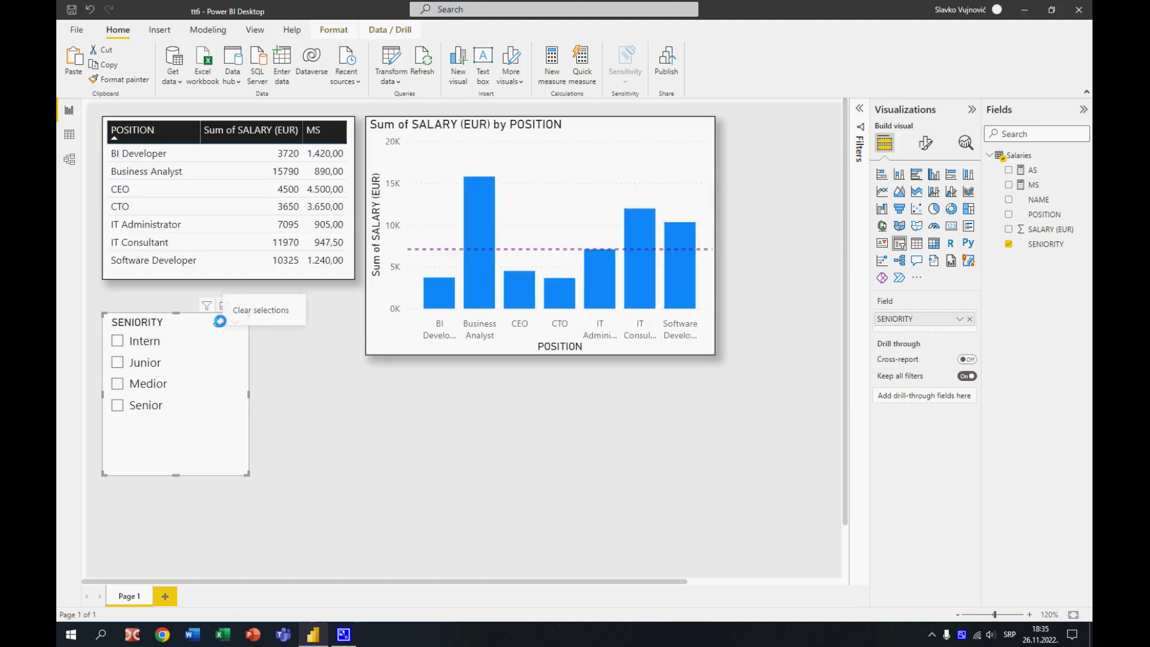